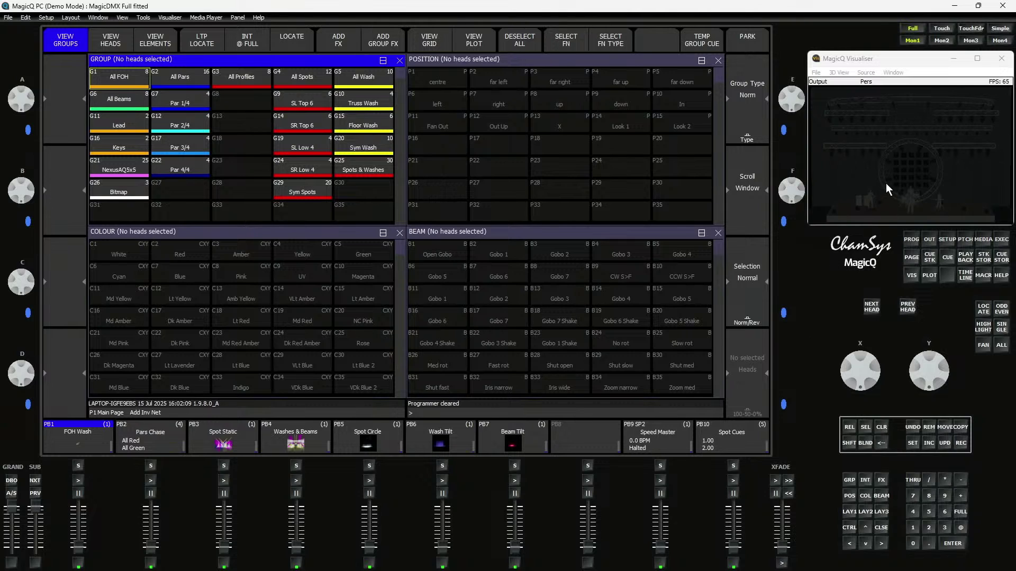
- Zoom in on the lighting rig in the MagicQ Visualiser
scroll(922, 173, up, 5)
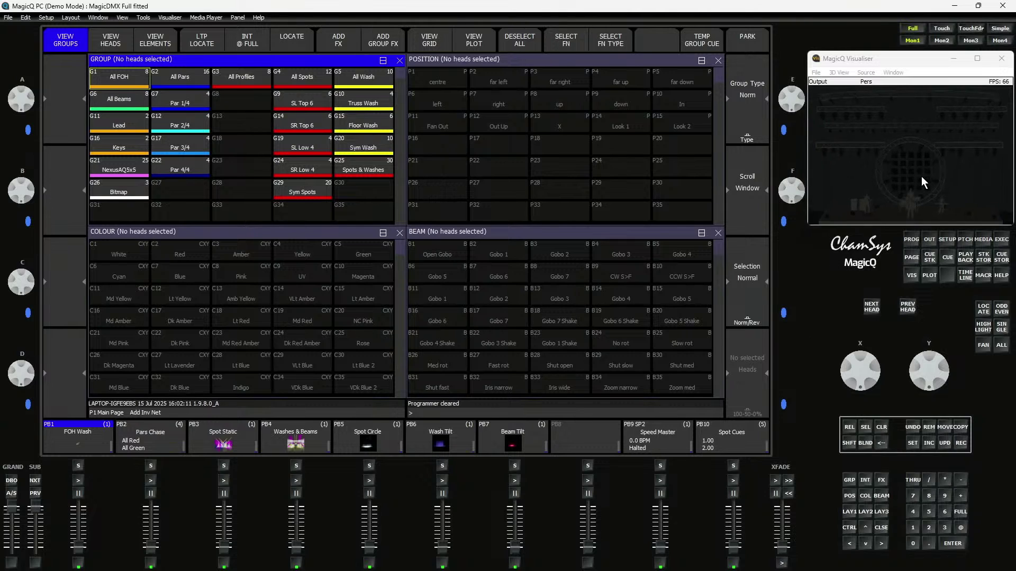
scroll(922, 186, up, 3)
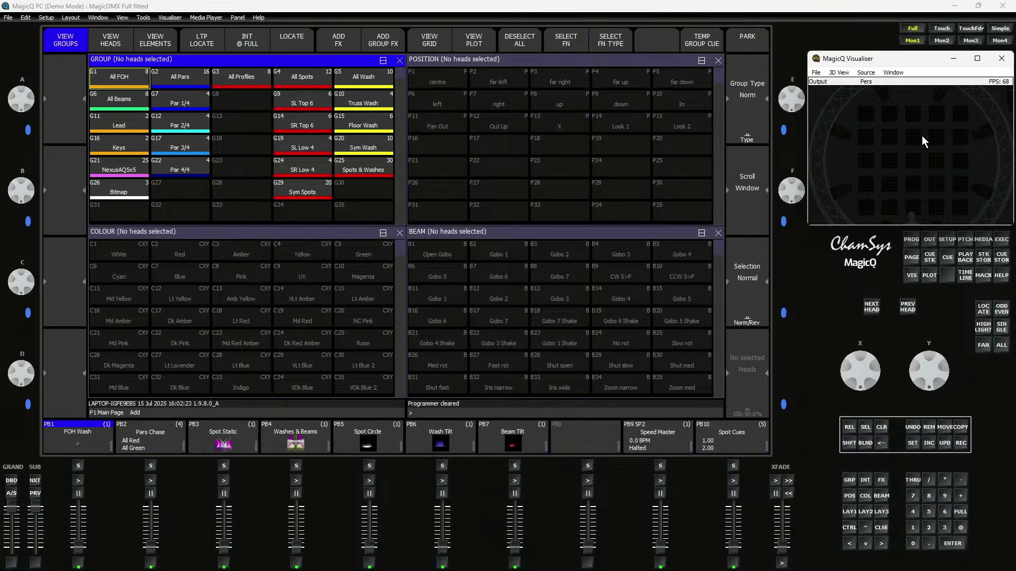
- Locate group G21 NexusAQ5x5 at full in the visualiser, zoom in, then clear the programmer
click(99, 174)
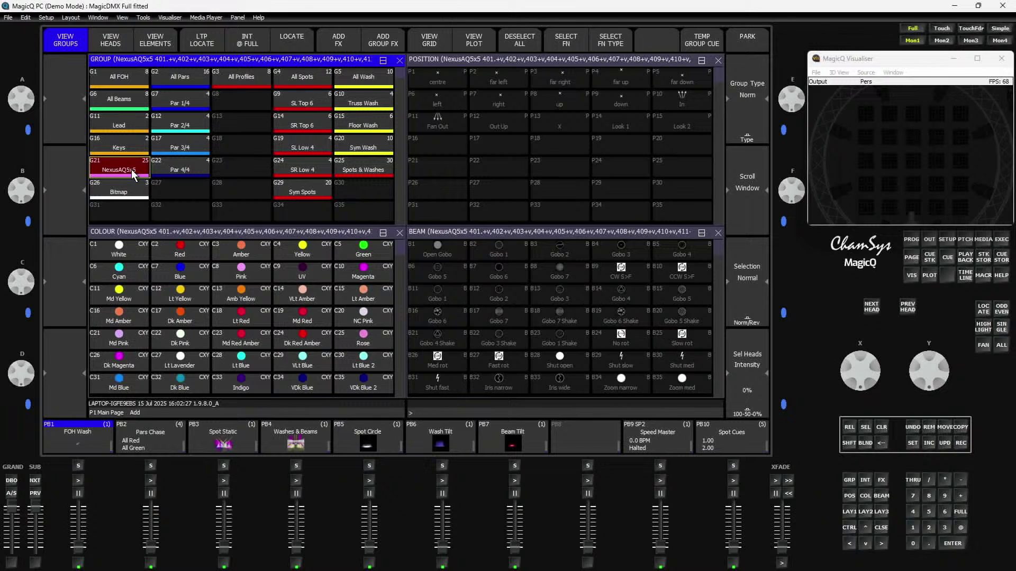
click(288, 37)
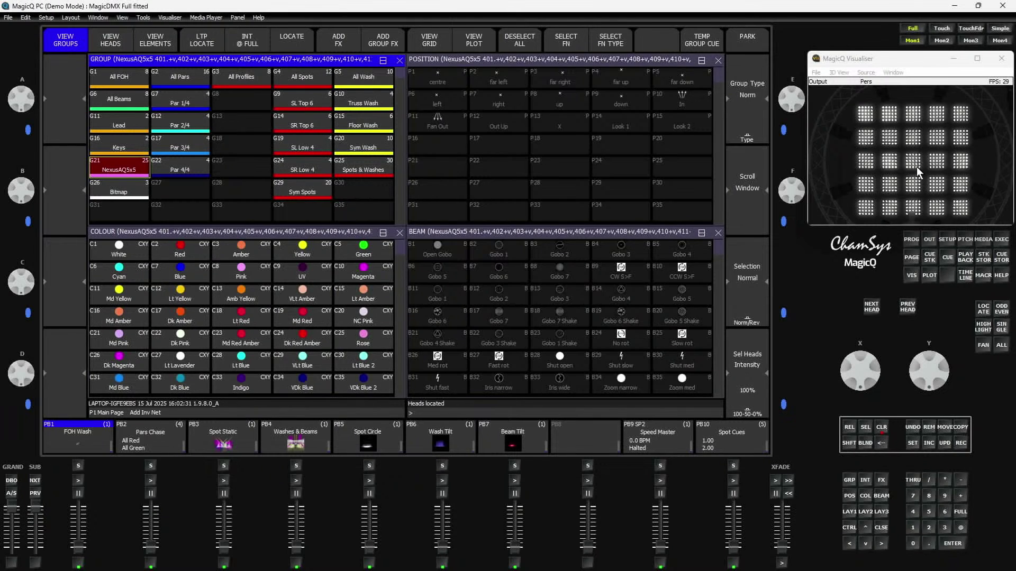
scroll(917, 170, up, 5)
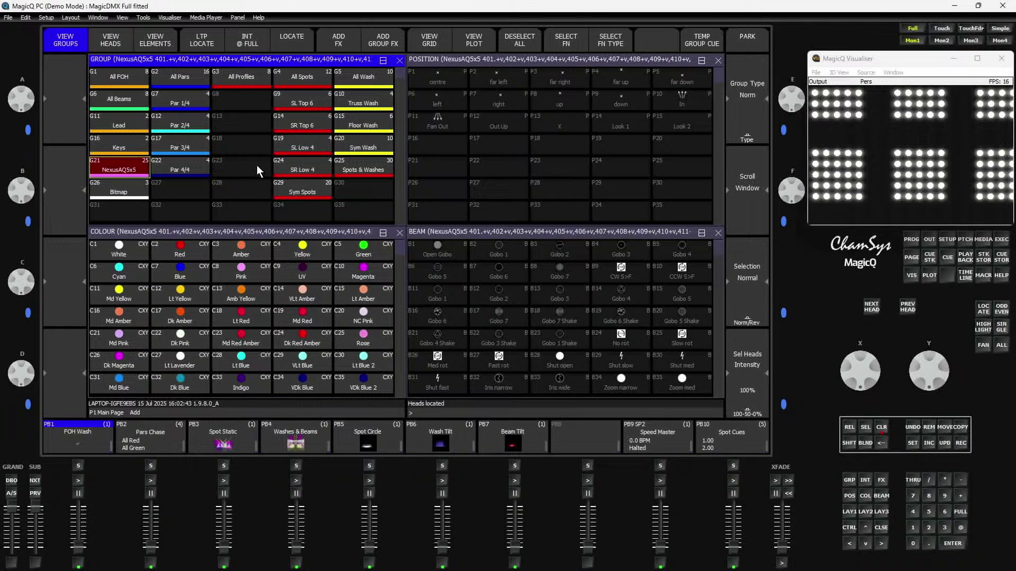
click(882, 428)
scroll(869, 165, down, 2)
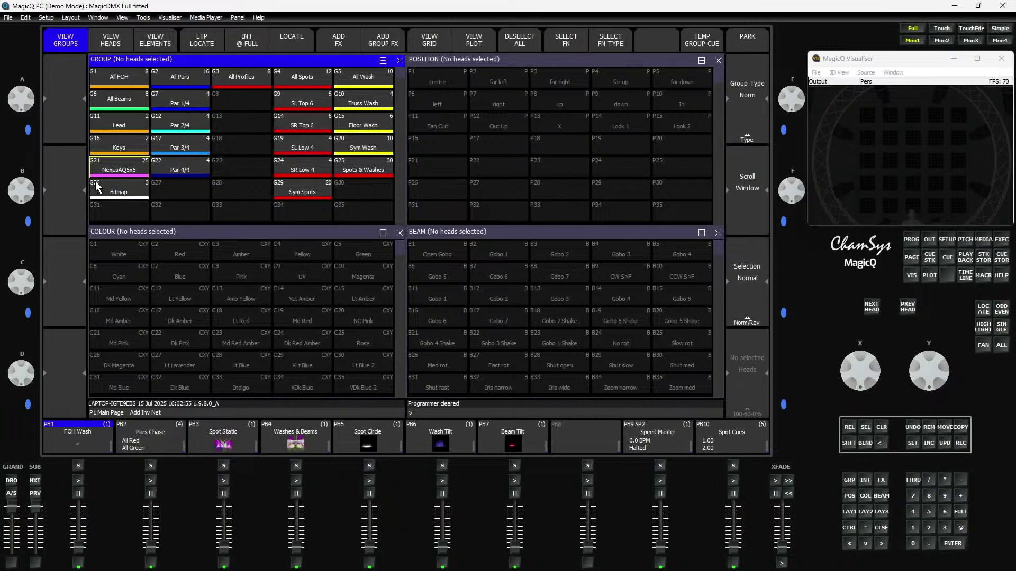
- Select G21, narrow to element .1, locate it at 100%, then clear the programmer
click(112, 171)
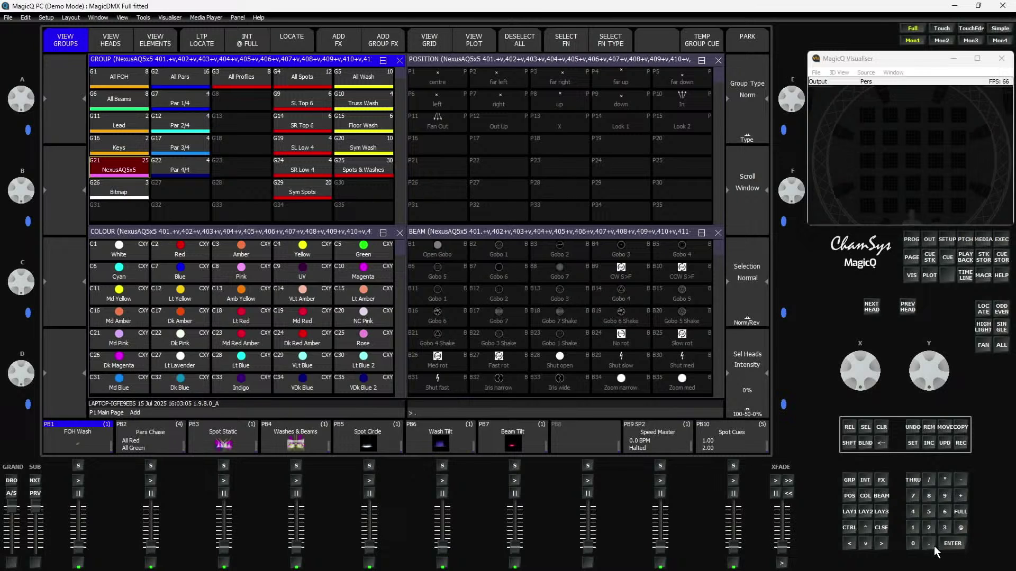
click(911, 529)
click(961, 529)
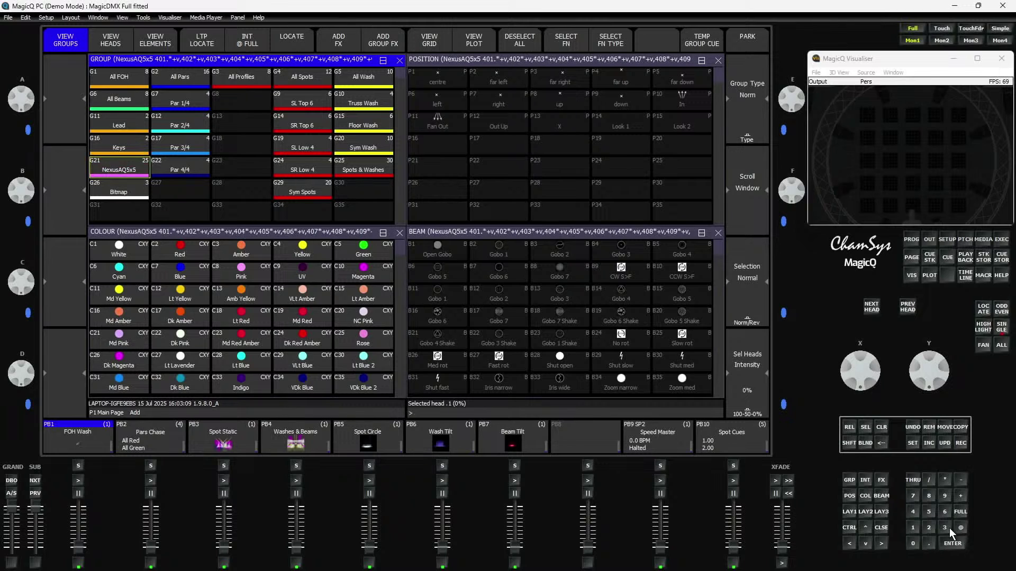
click(982, 309)
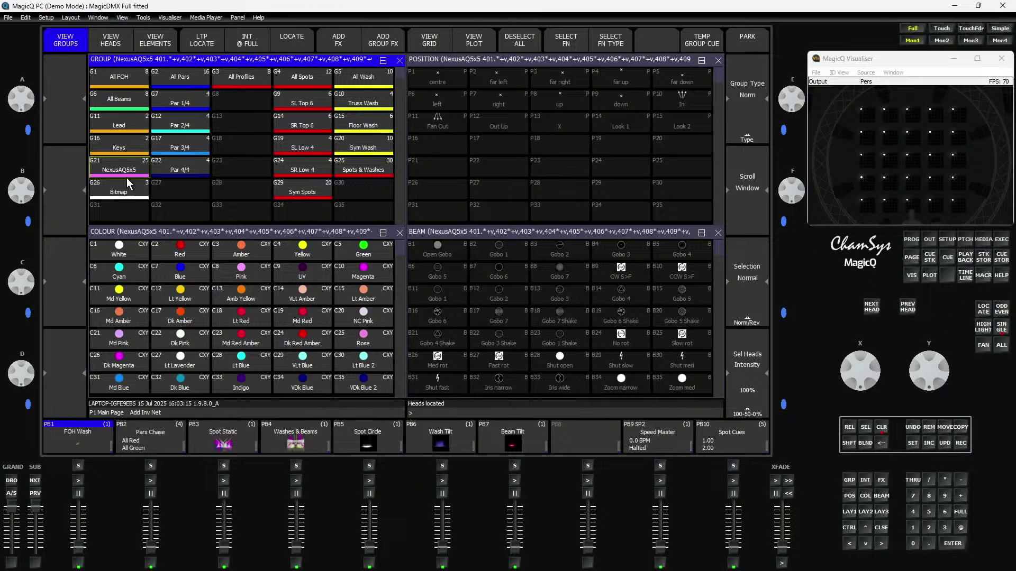
click(881, 429)
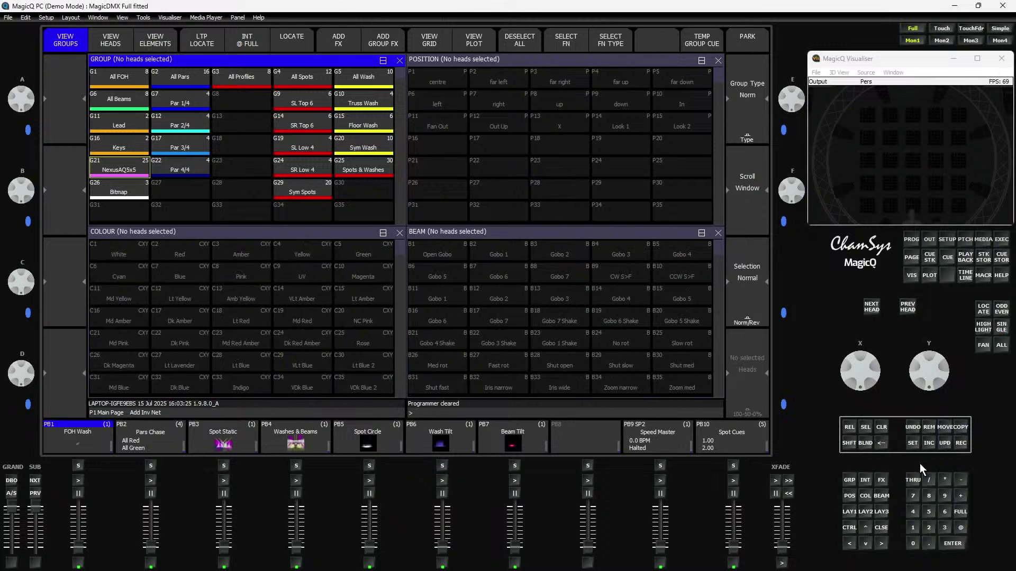
- Select G21, locate elements .1 THRU 5 at full, clear, then switch to the elements view
click(108, 170)
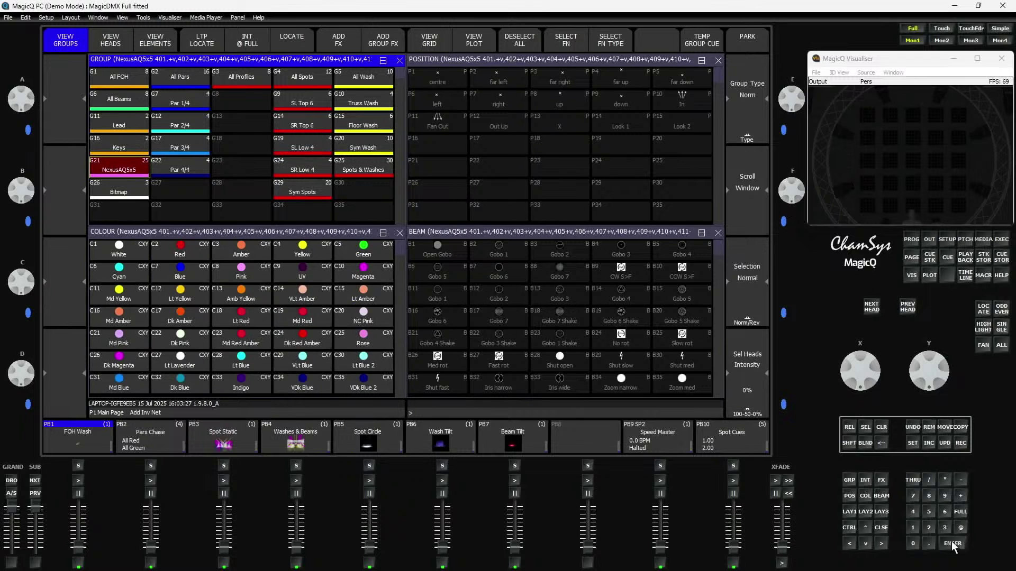
click(927, 545)
click(928, 513)
click(961, 528)
click(982, 312)
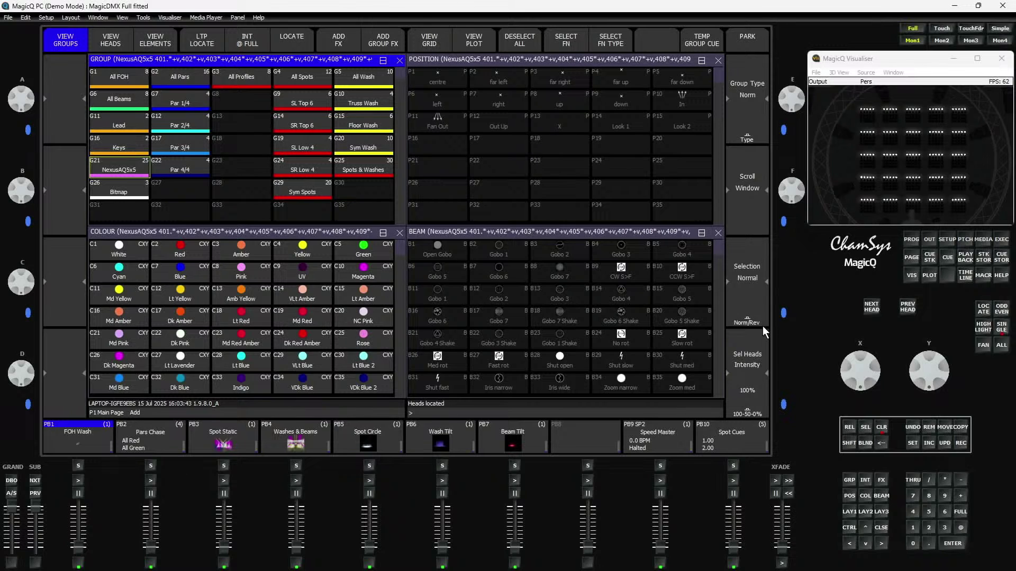
click(881, 427)
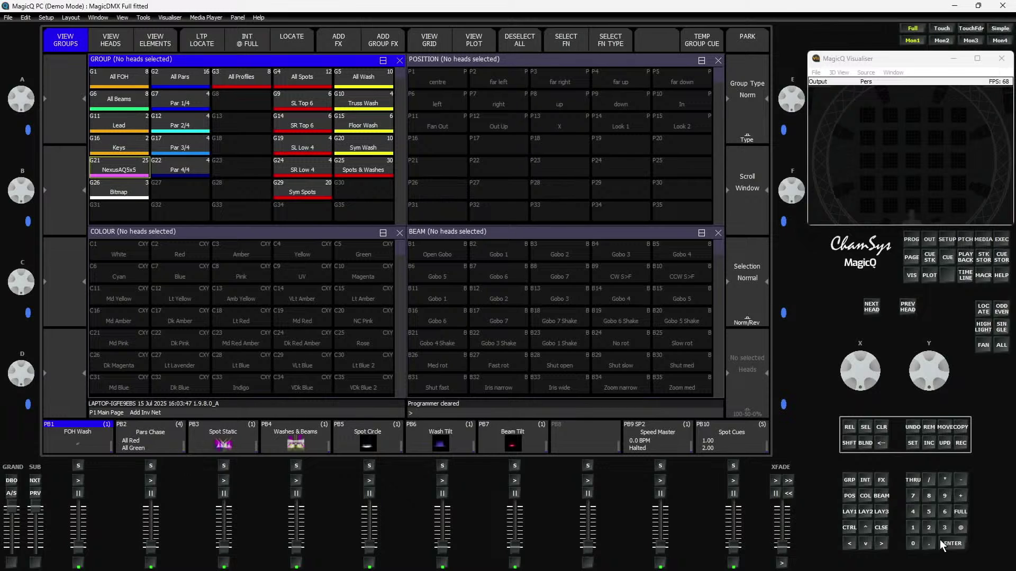
click(142, 40)
- Locate element 401.1 alone from the heads view, then clear and return to groups
click(103, 44)
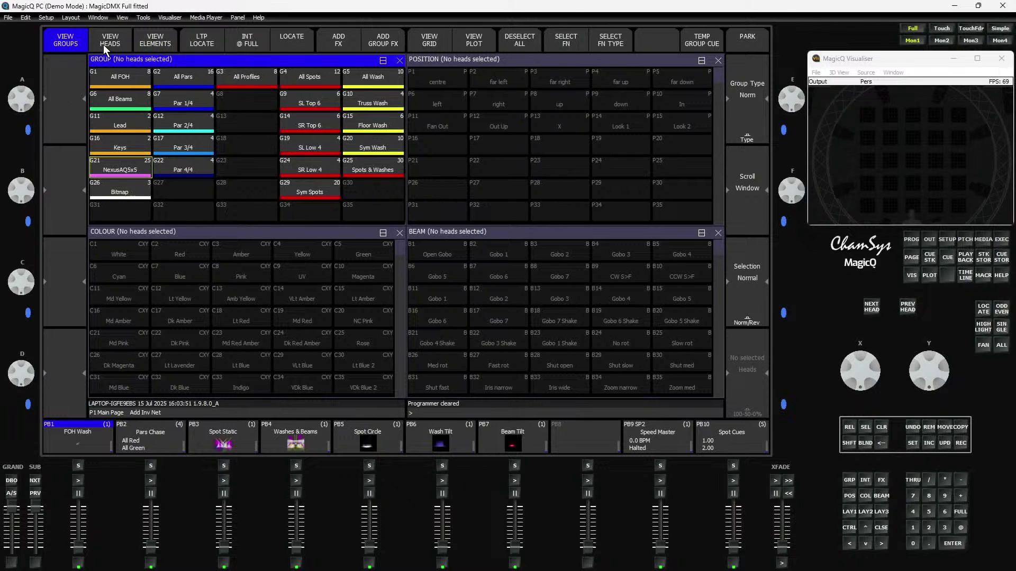
scroll(267, 145, down, 5)
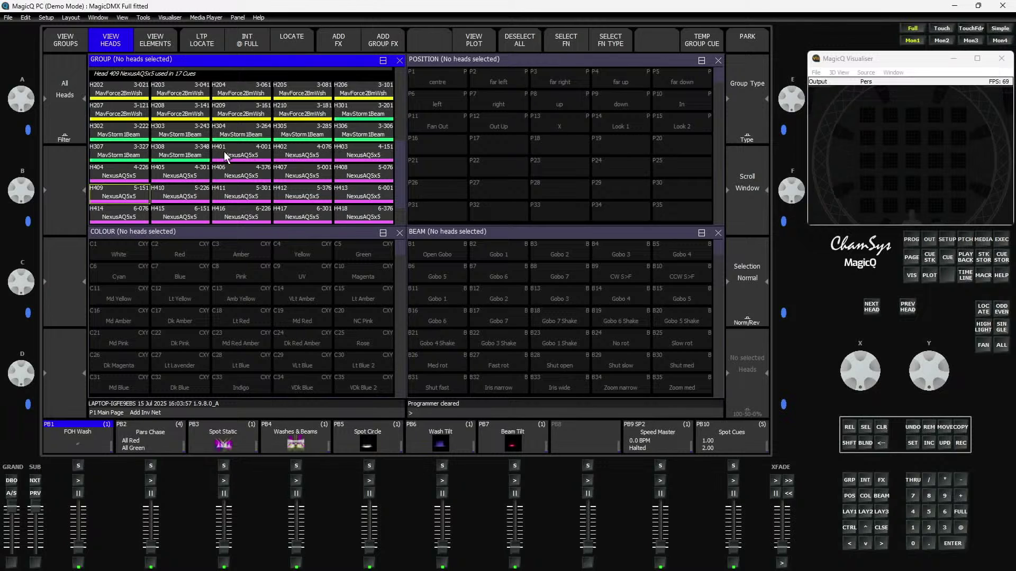
click(913, 513)
click(913, 544)
click(912, 528)
click(953, 544)
click(982, 309)
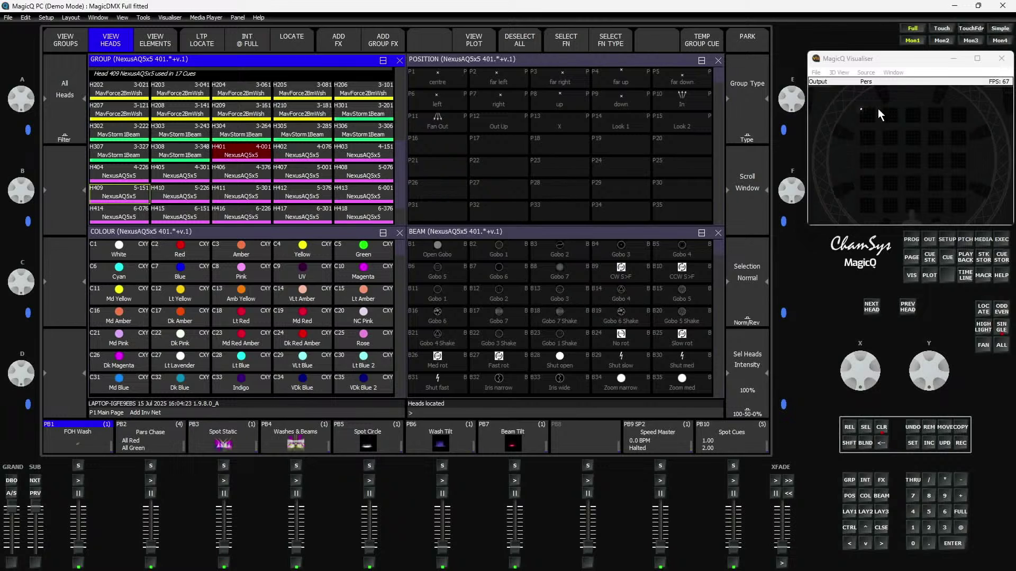
click(887, 425)
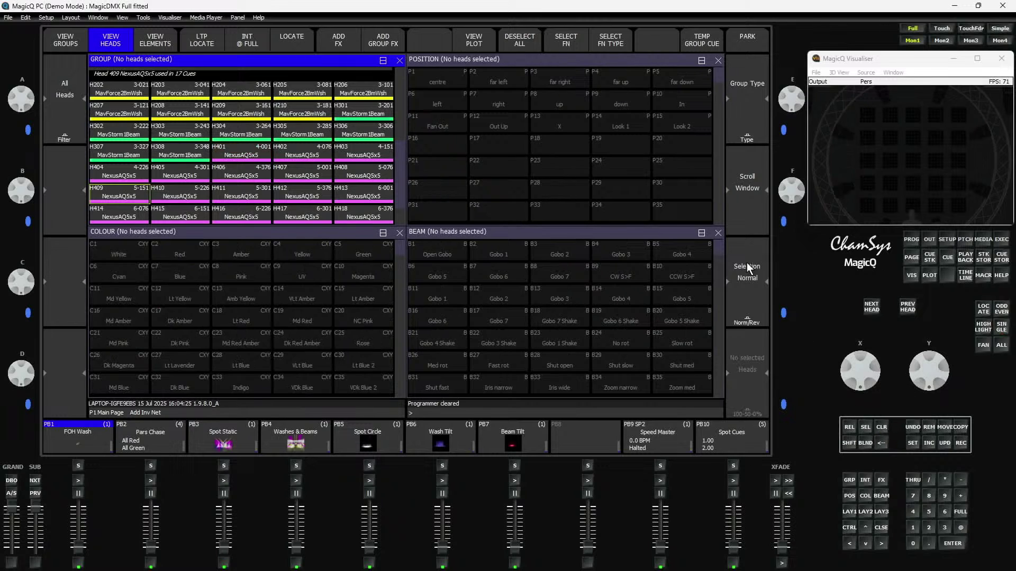
click(60, 45)
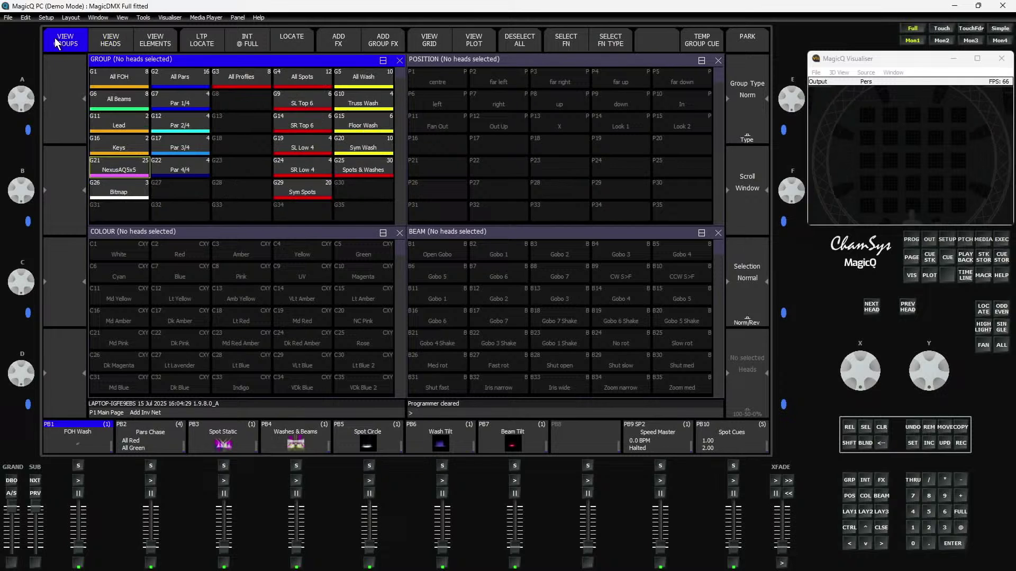
- Select G21, drag diagonally over elements 1, 7, 13, 19 and 25, and locate them
click(124, 171)
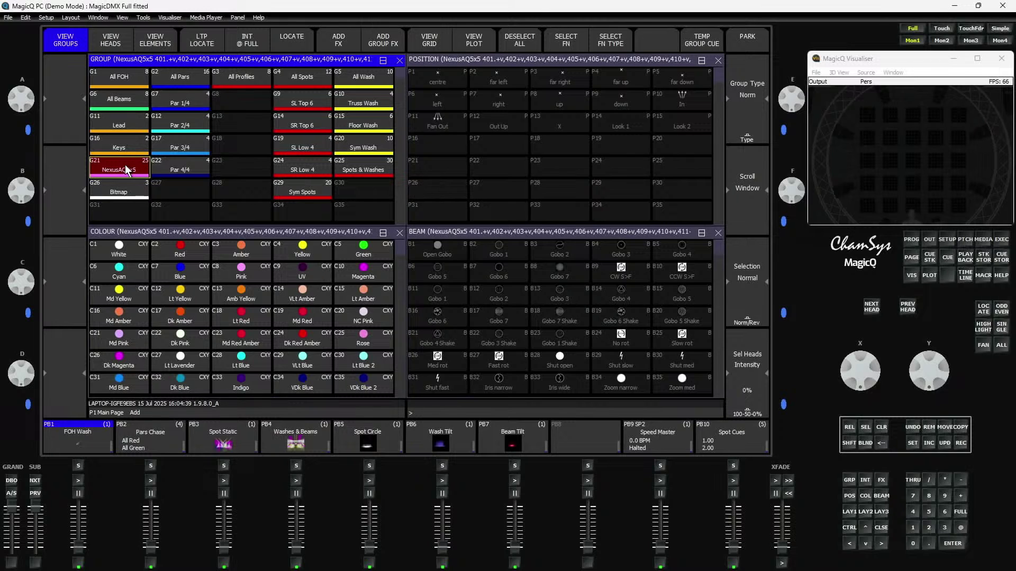
click(157, 43)
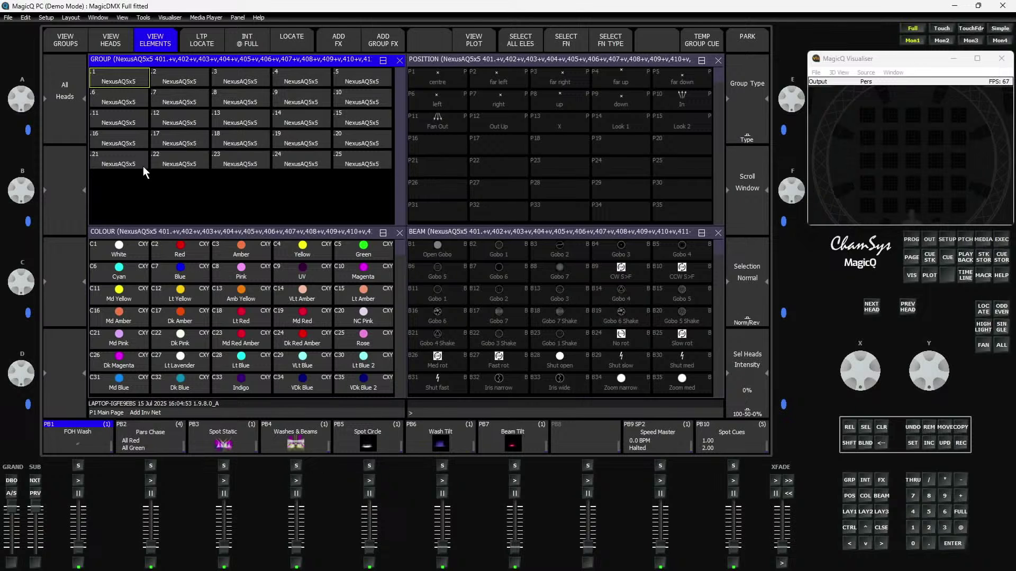
mouse_move(127, 74)
mouse_down()
mouse_move(170, 107)
mouse_move(352, 163)
mouse_up()
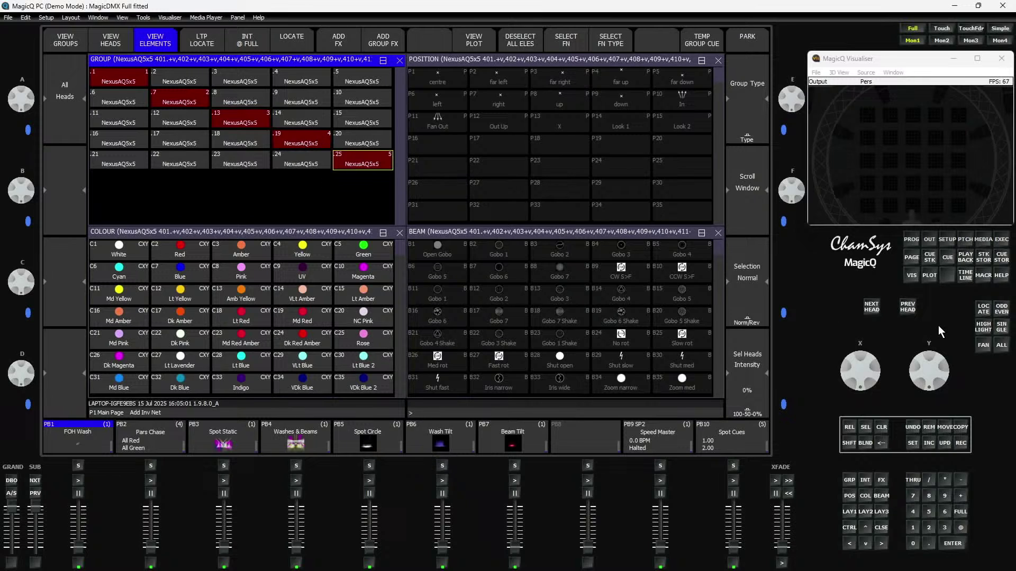
click(990, 309)
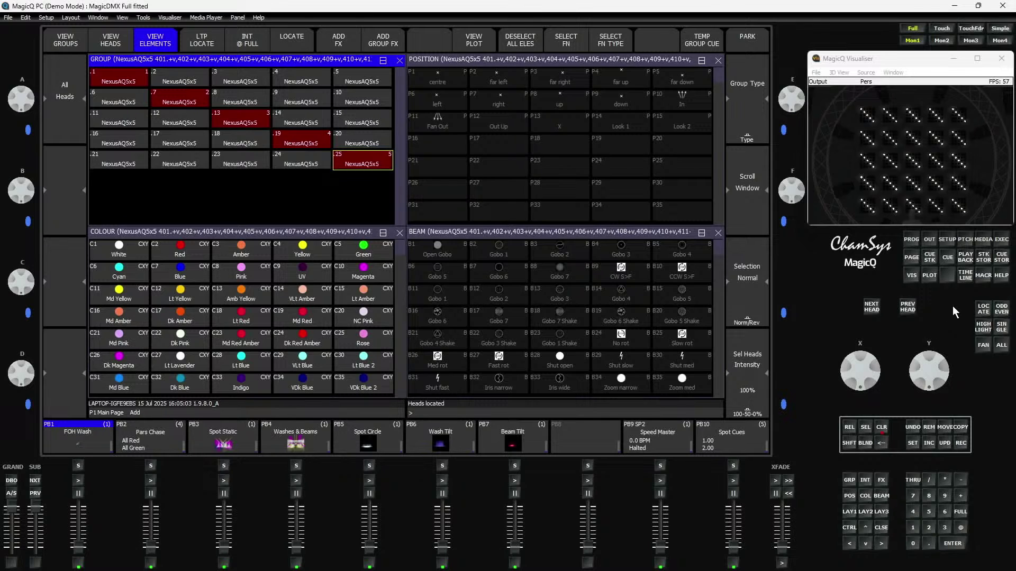